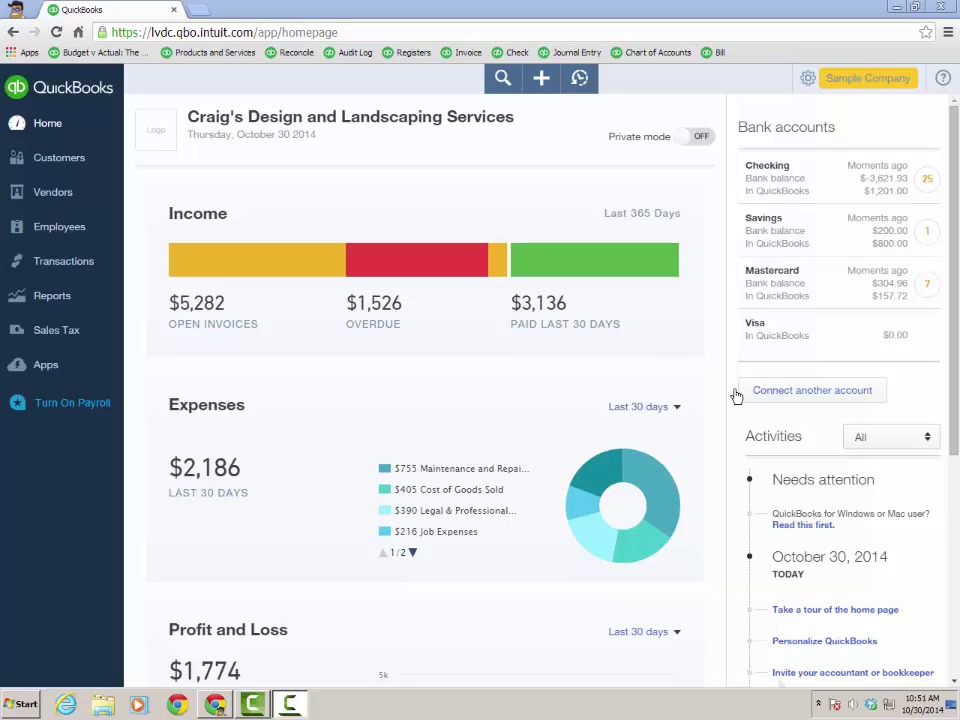
- Open the Checking account's feed, collapse the Books By Bessie row, and scroll the new transactions
{"action": "left_click", "coordinate": [926, 184]}
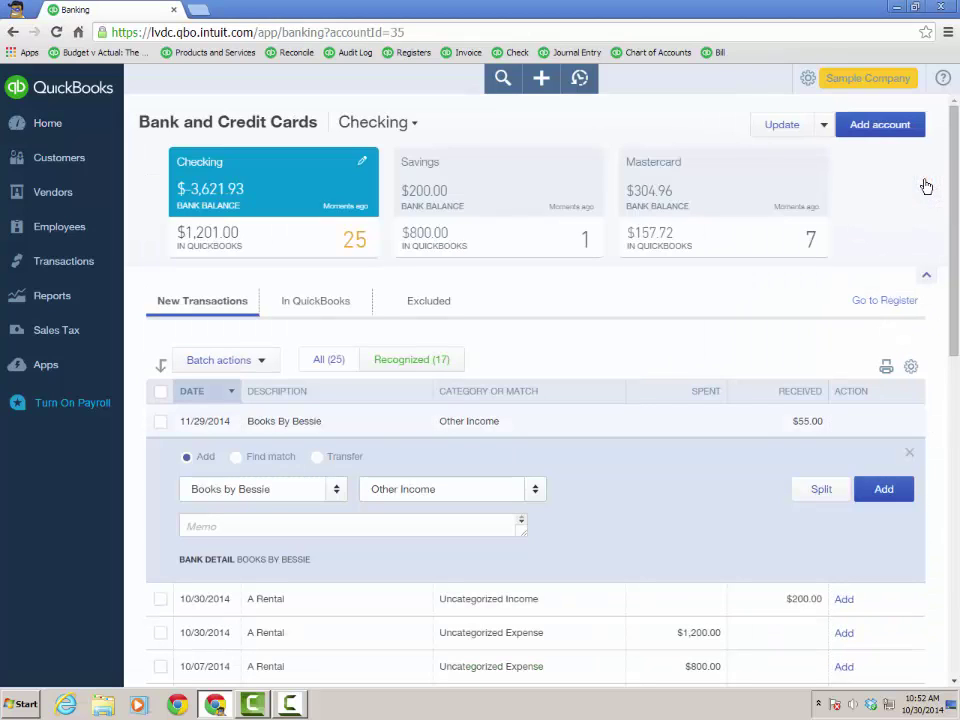
{"action": "left_click", "coordinate": [909, 453]}
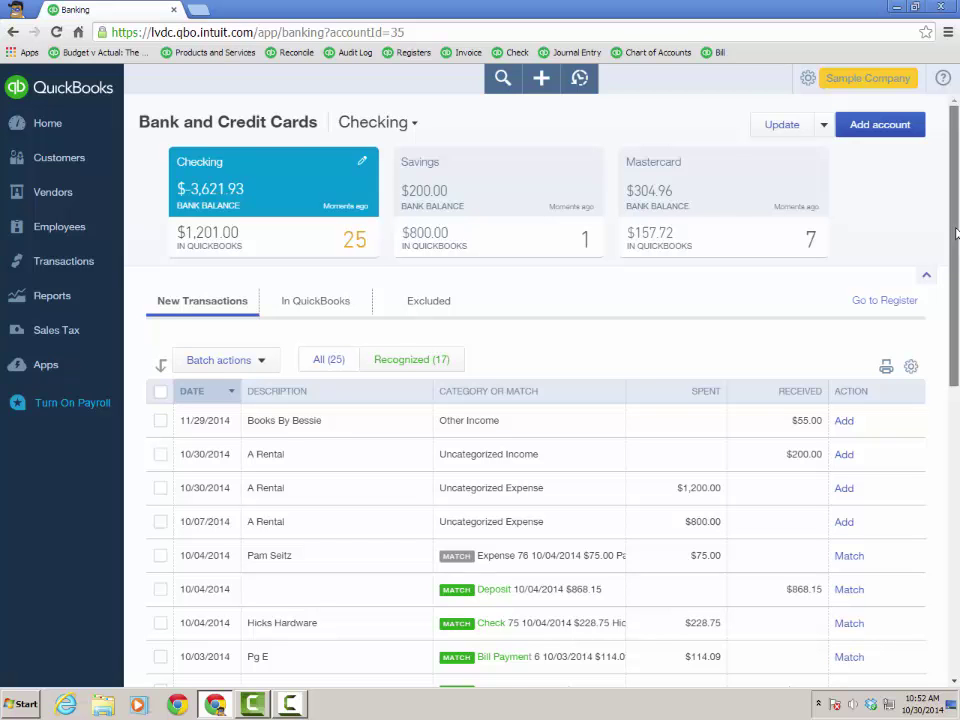
{"action": "left_click_drag", "start_coordinate": [955, 238], "coordinate": [957, 367]}
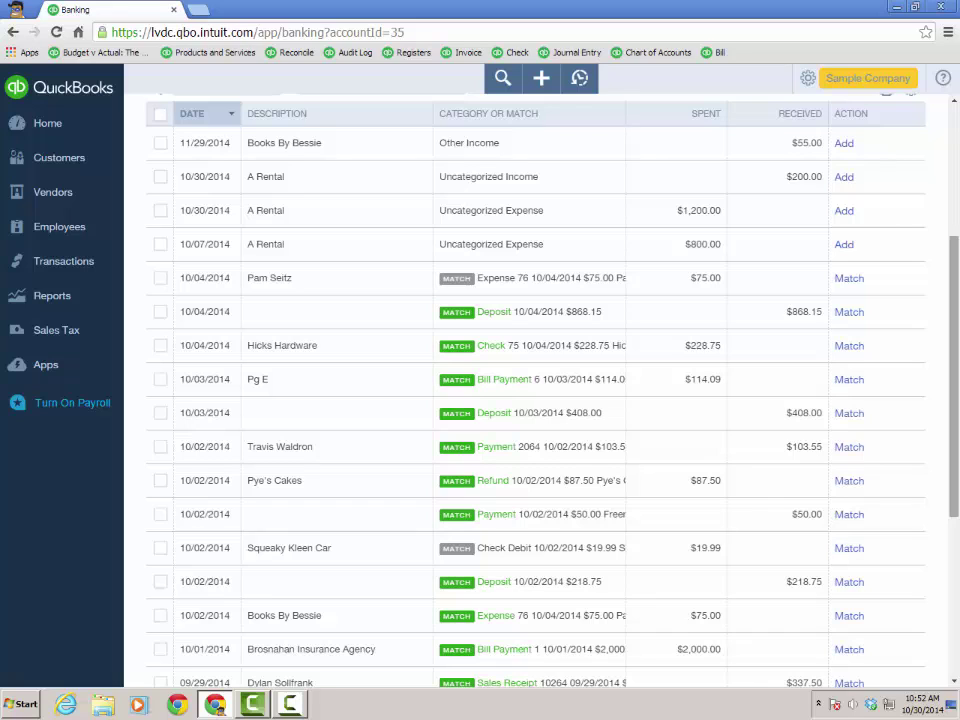
- Select the $868.15 deposit, Hicks Hardware check, Pg E payment and $408.00 deposit
{"action": "left_click", "coordinate": [160, 311]}
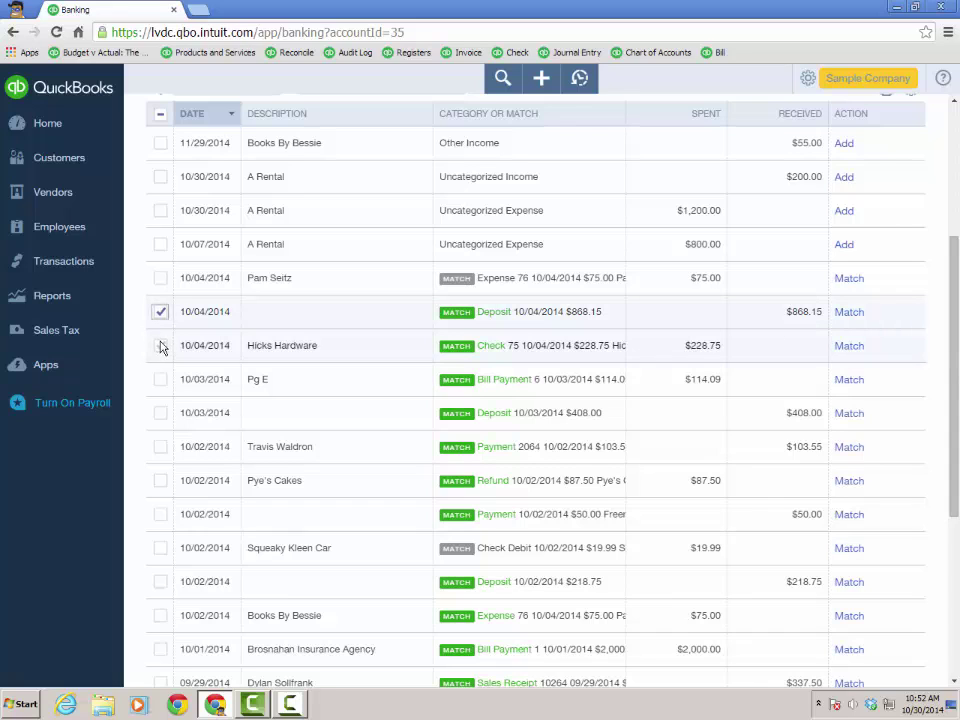
{"action": "left_click", "coordinate": [160, 345]}
{"action": "left_click", "coordinate": [160, 379]}
{"action": "left_click", "coordinate": [160, 412]}
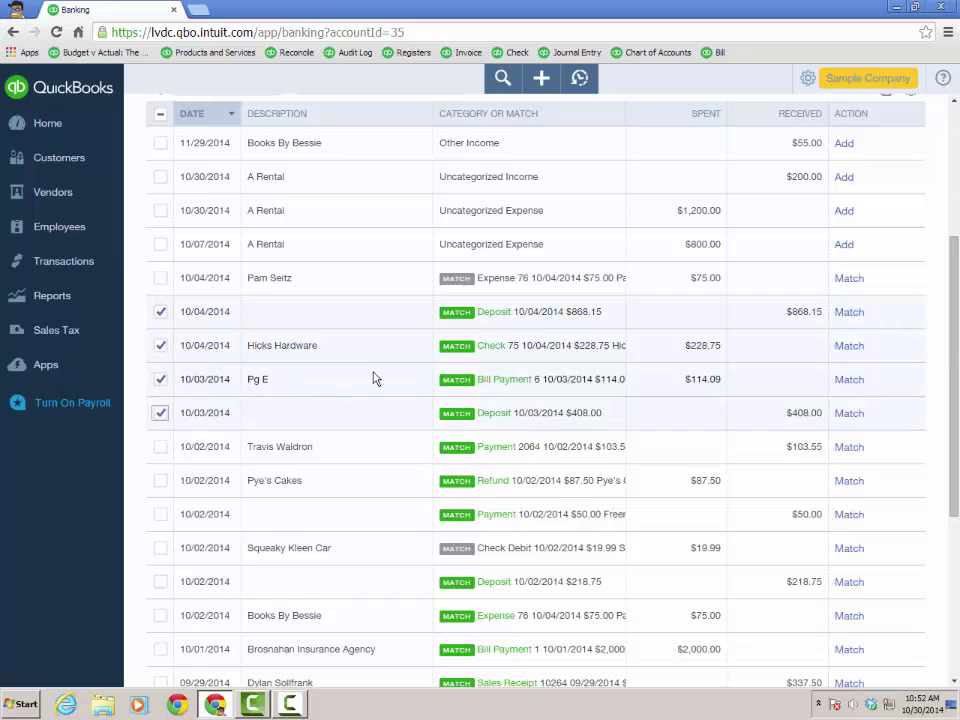
- Review the Batch actions menu for the four selected rows and close it without choosing
{"action": "scroll", "coordinate": [375, 379], "scroll_direction": "up", "scroll_amount": 3}
{"action": "left_click", "coordinate": [262, 362]}
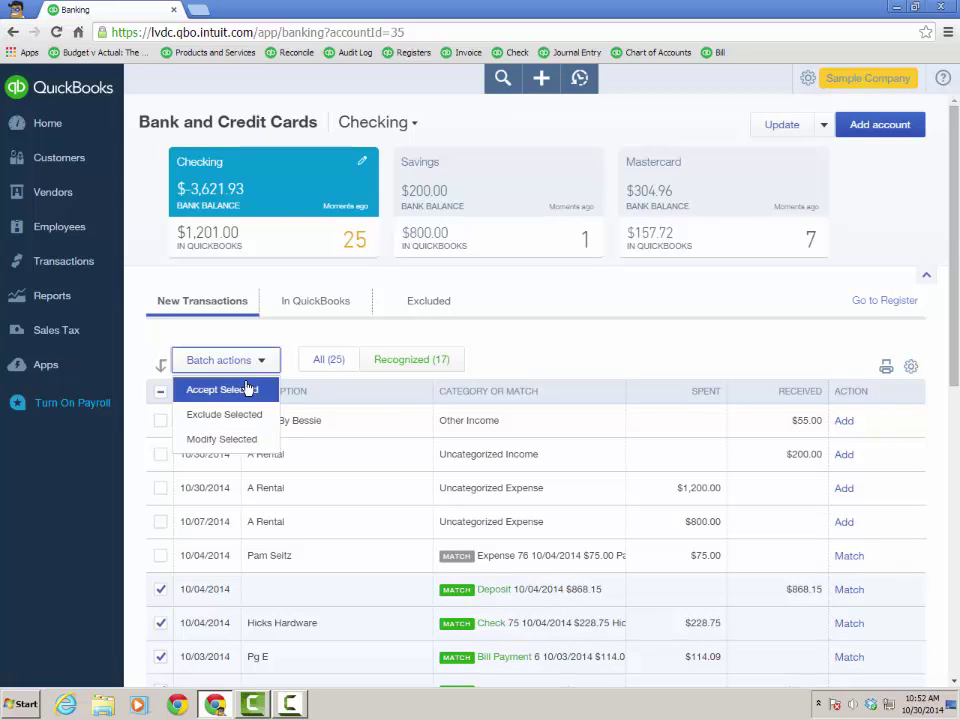
{"action": "left_click", "coordinate": [540, 348]}
{"action": "scroll", "coordinate": [591, 367], "scroll_direction": "down", "scroll_amount": 1}
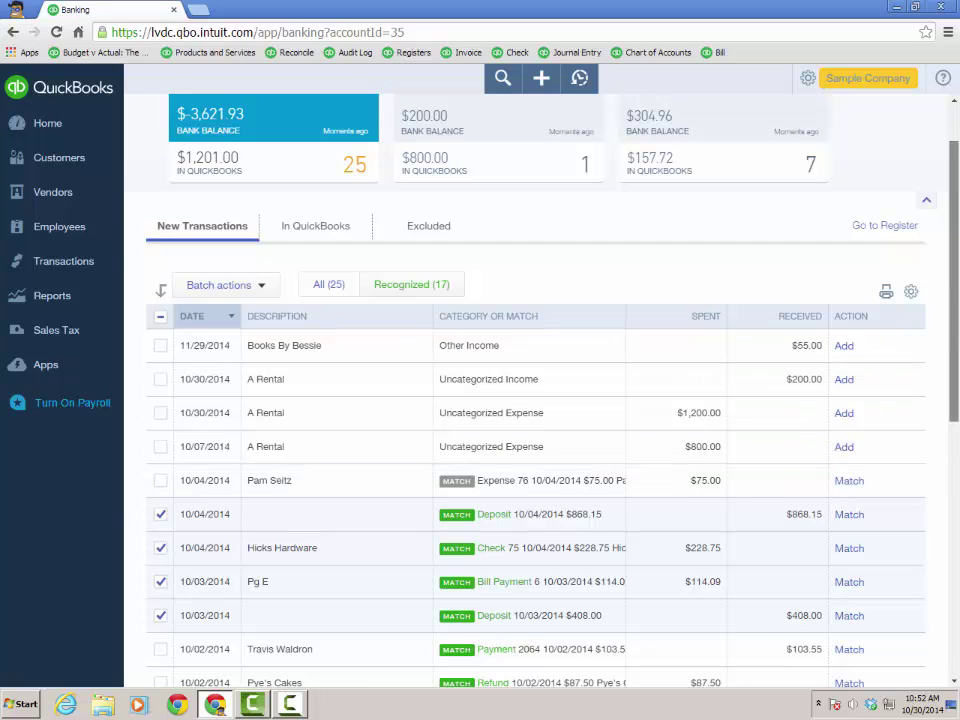
{"action": "scroll", "coordinate": [958, 232], "scroll_direction": "up", "scroll_amount": 2}
- Start a new bank rule from Manage rules and view the all/any matching choice
{"action": "left_click", "coordinate": [824, 126]}
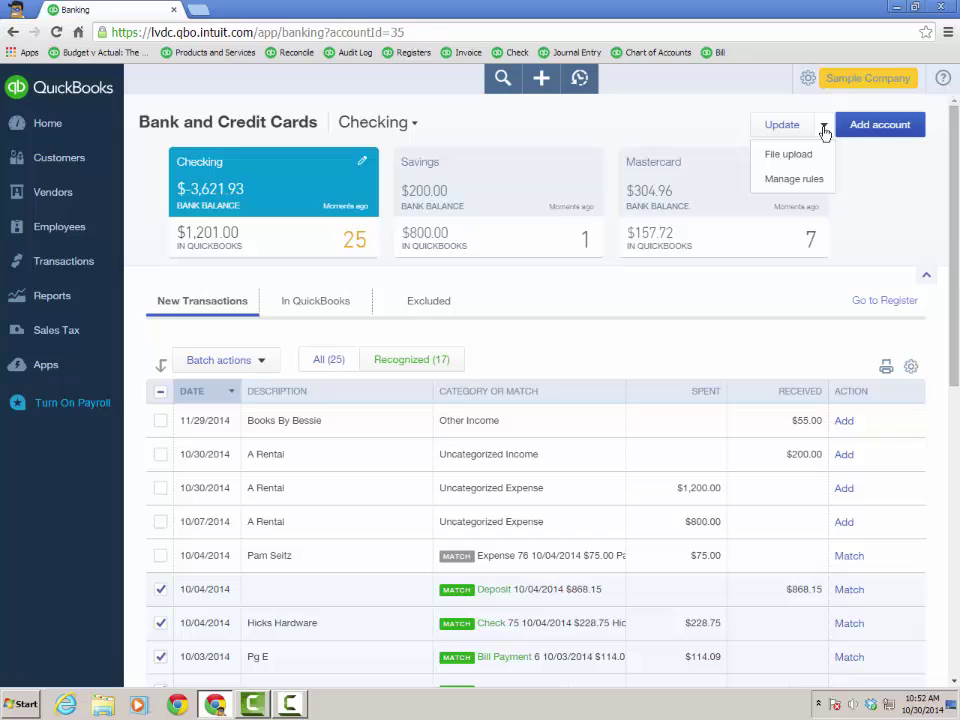
{"action": "left_click", "coordinate": [800, 179]}
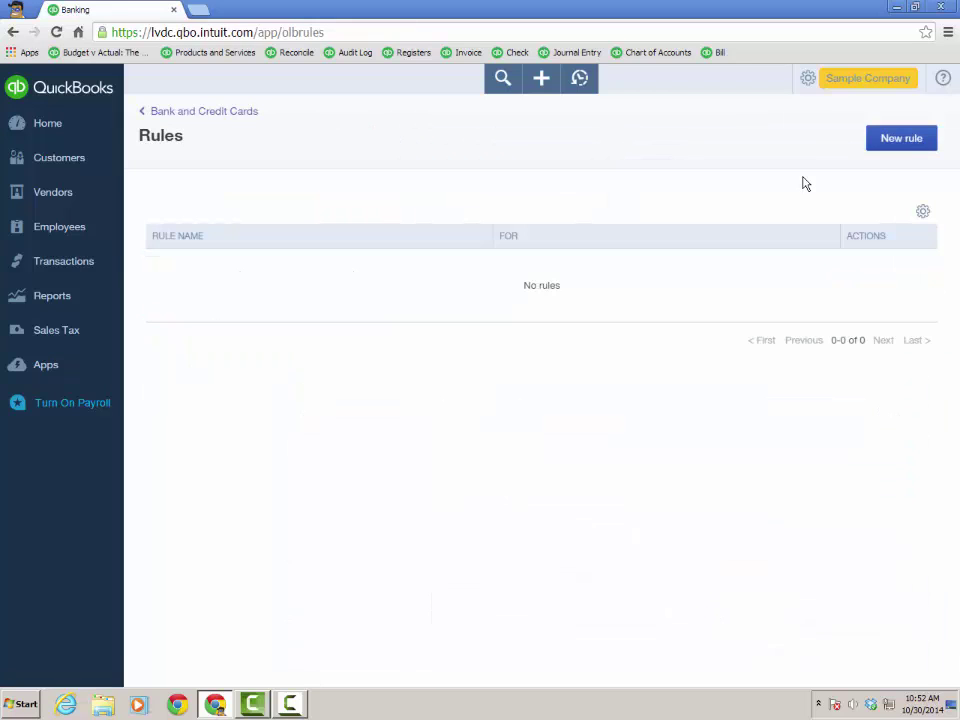
{"action": "left_click", "coordinate": [894, 137]}
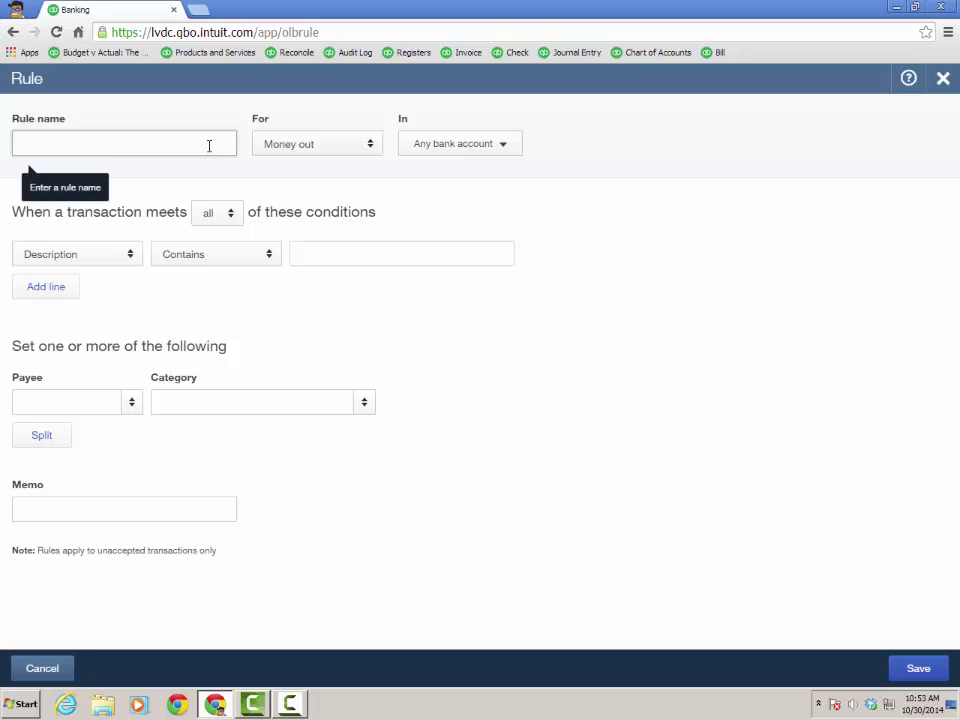
{"action": "left_click", "coordinate": [233, 220]}
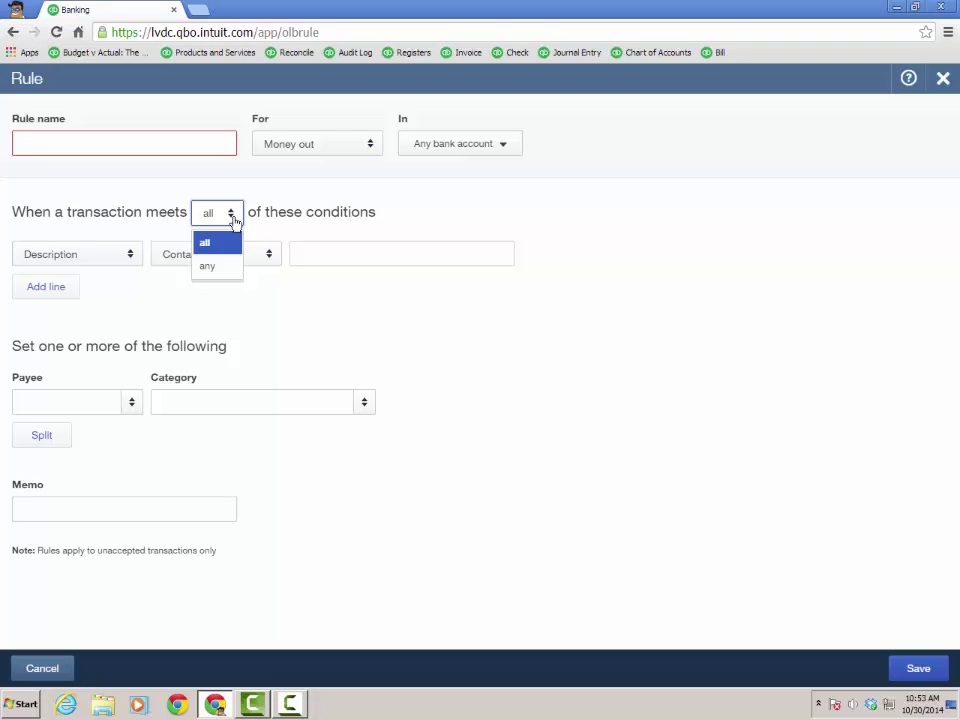
- Name the rule 'any rule' and check its bank account list, leaving it unchanged
{"action": "left_click", "coordinate": [111, 133]}
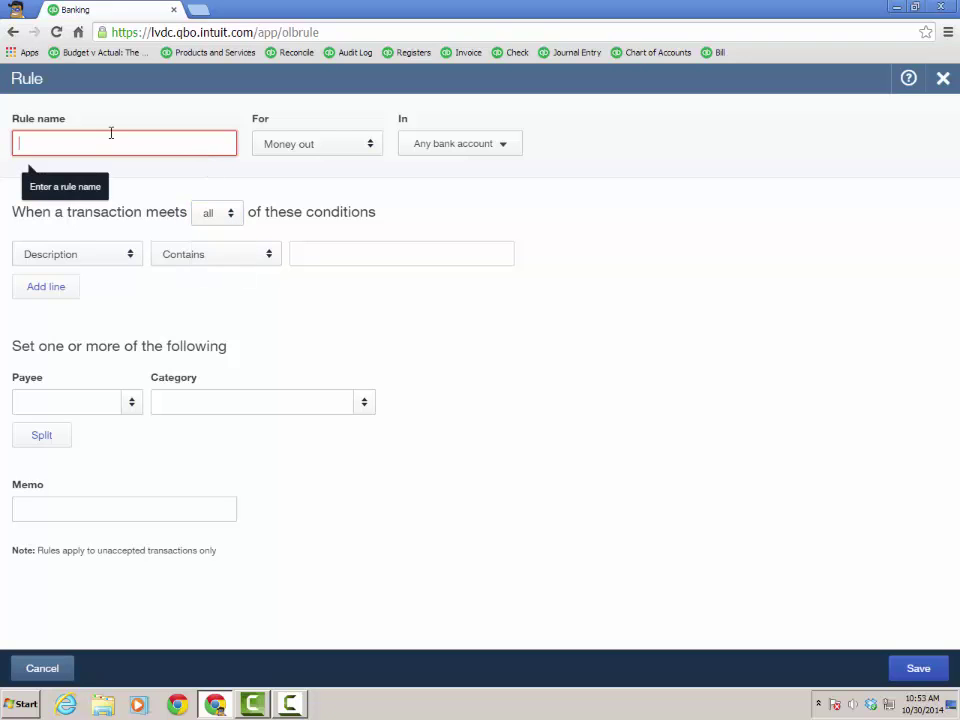
{"action": "type", "text": "any ru"}
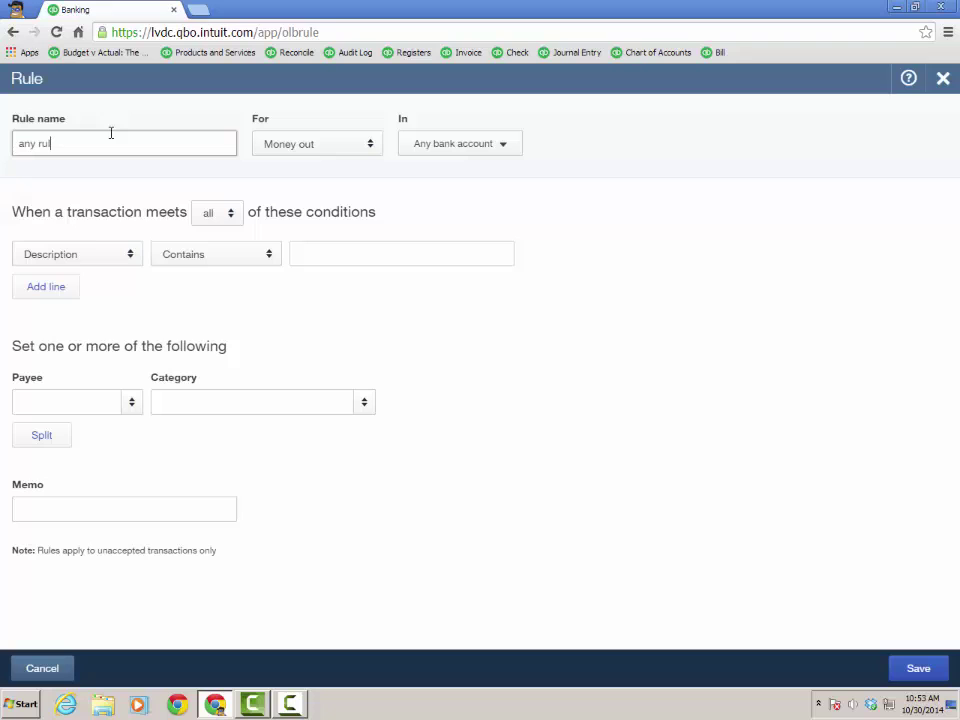
{"action": "type", "text": "le"}
{"action": "left_click", "coordinate": [509, 156]}
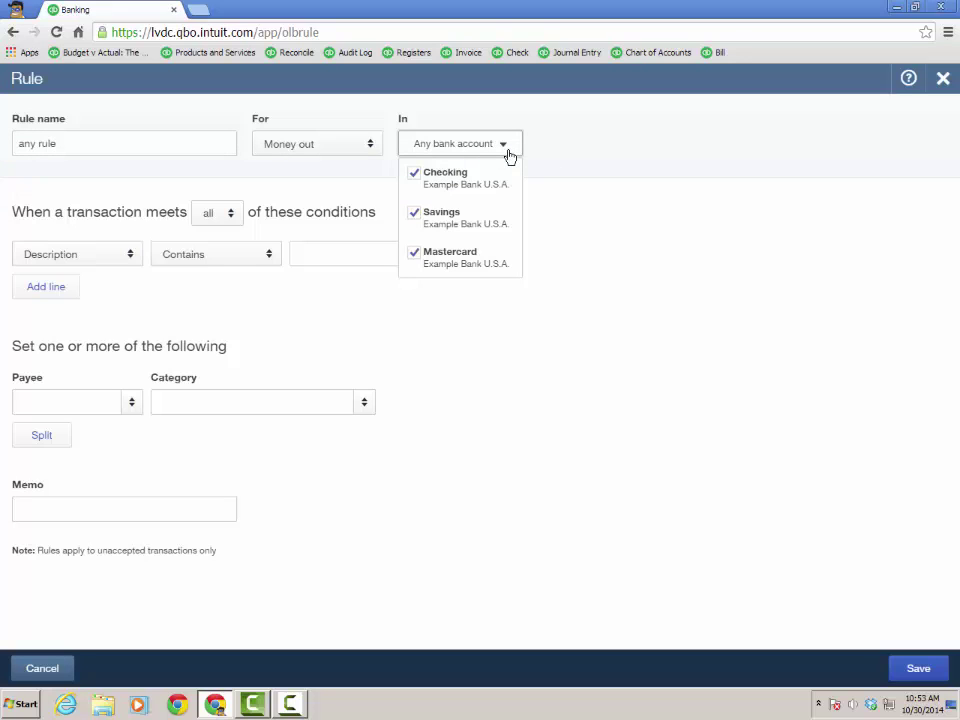
{"action": "left_click", "coordinate": [551, 160]}
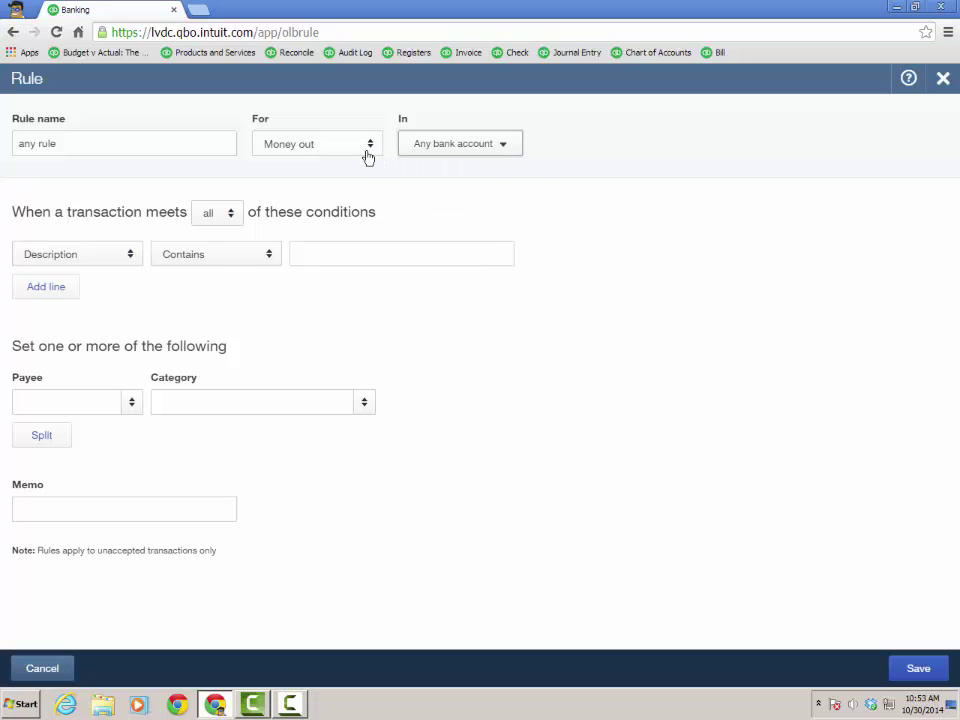
- Switch the rule to 'any' and add description-contains lines for 'Rental' and 'Mugs'
{"action": "left_click", "coordinate": [231, 214]}
{"action": "left_click", "coordinate": [212, 266]}
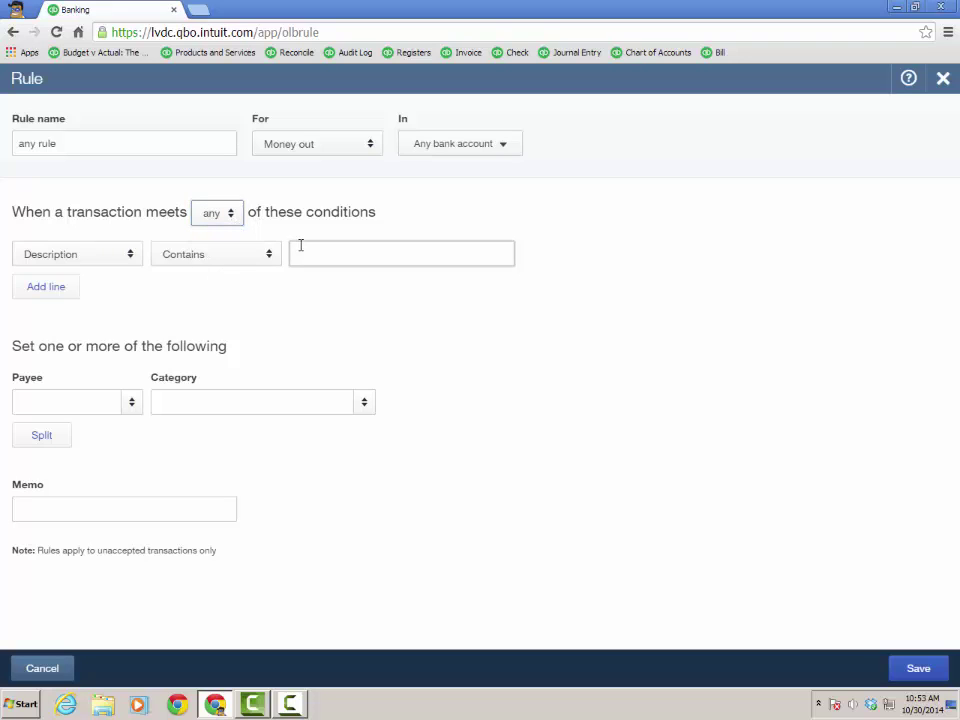
{"action": "left_click", "coordinate": [338, 257]}
{"action": "type", "text": "Re"}
{"action": "type", "text": "ntal"}
{"action": "left_click", "coordinate": [58, 288]}
{"action": "left_click", "coordinate": [373, 287]}
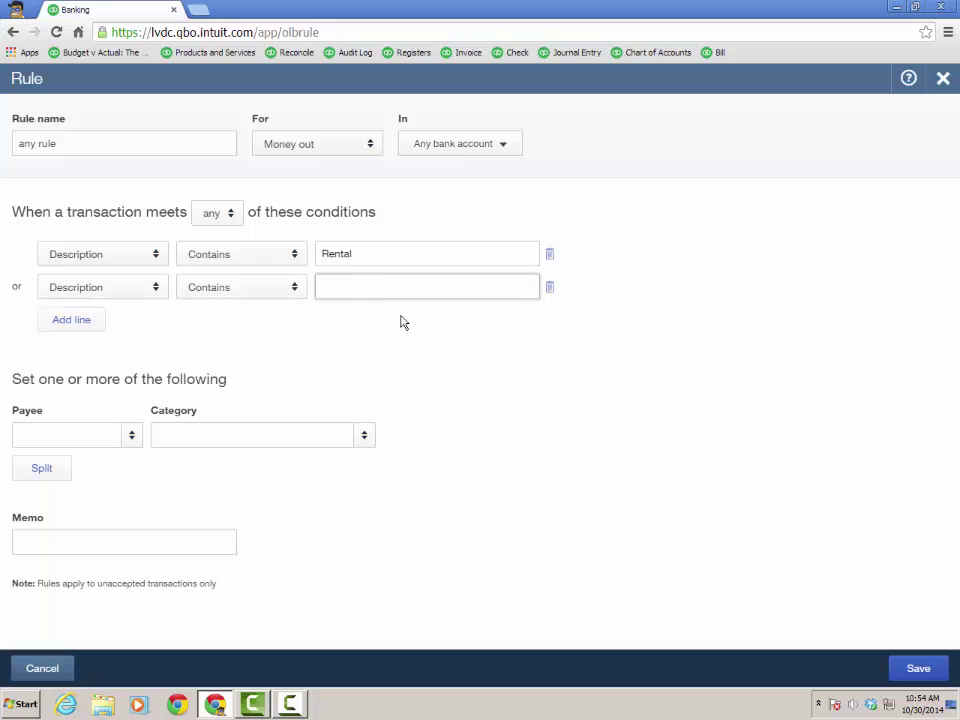
{"action": "type", "text": "Mugs"}
- Create vendor 'A Rental' as the rule's payee and set its category to Advertising
{"action": "left_click", "coordinate": [133, 442]}
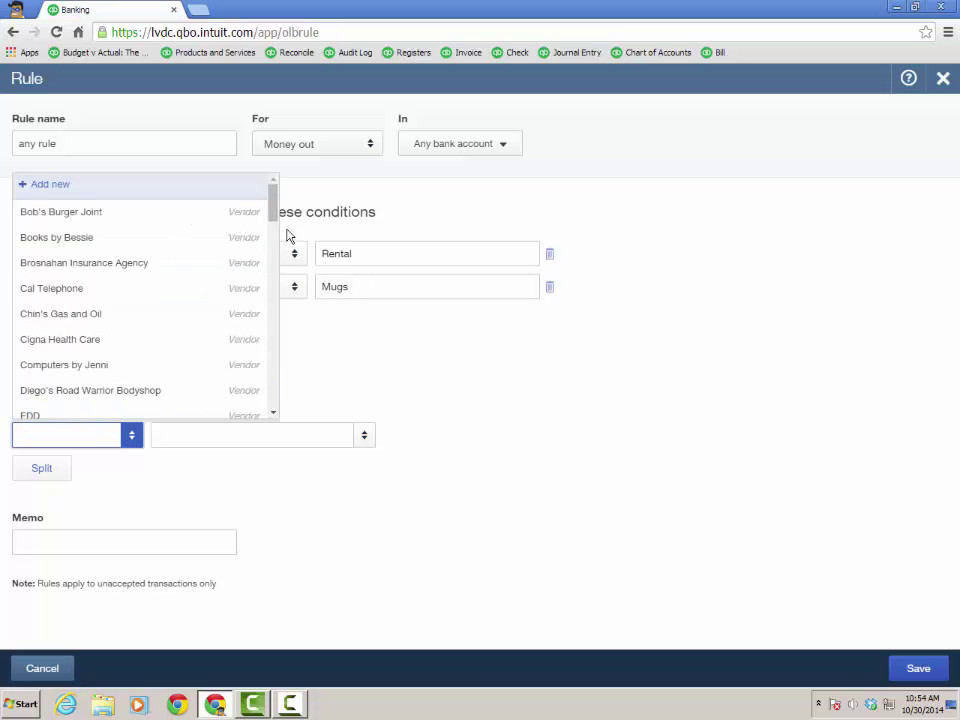
{"action": "left_click", "coordinate": [50, 184]}
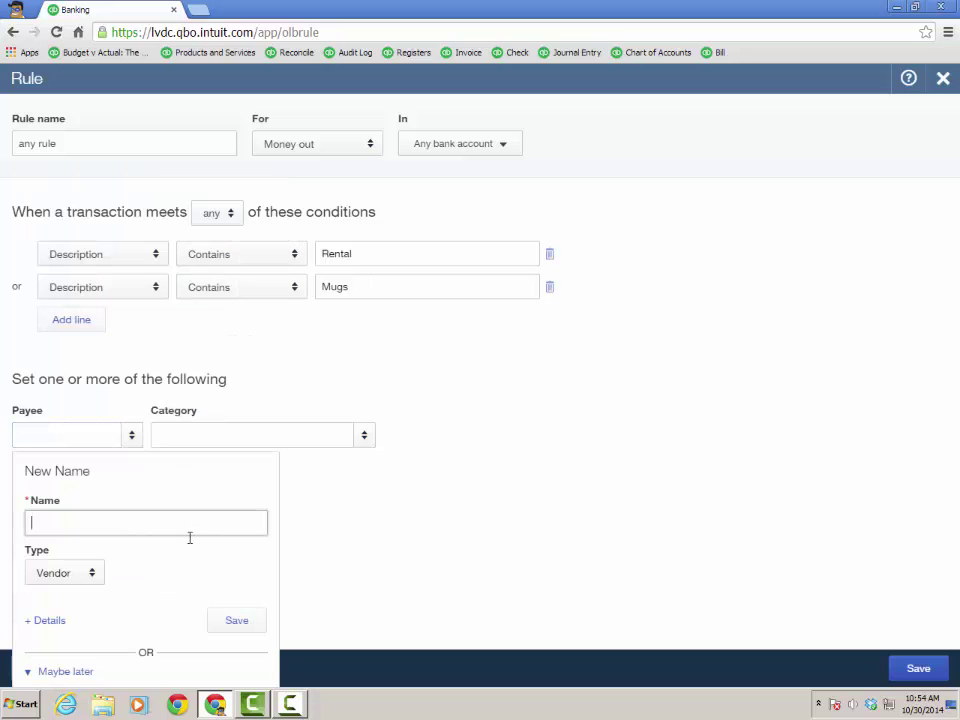
{"action": "type", "text": "A Renta"}
{"action": "type", "text": "l"}
{"action": "left_click", "coordinate": [237, 620]}
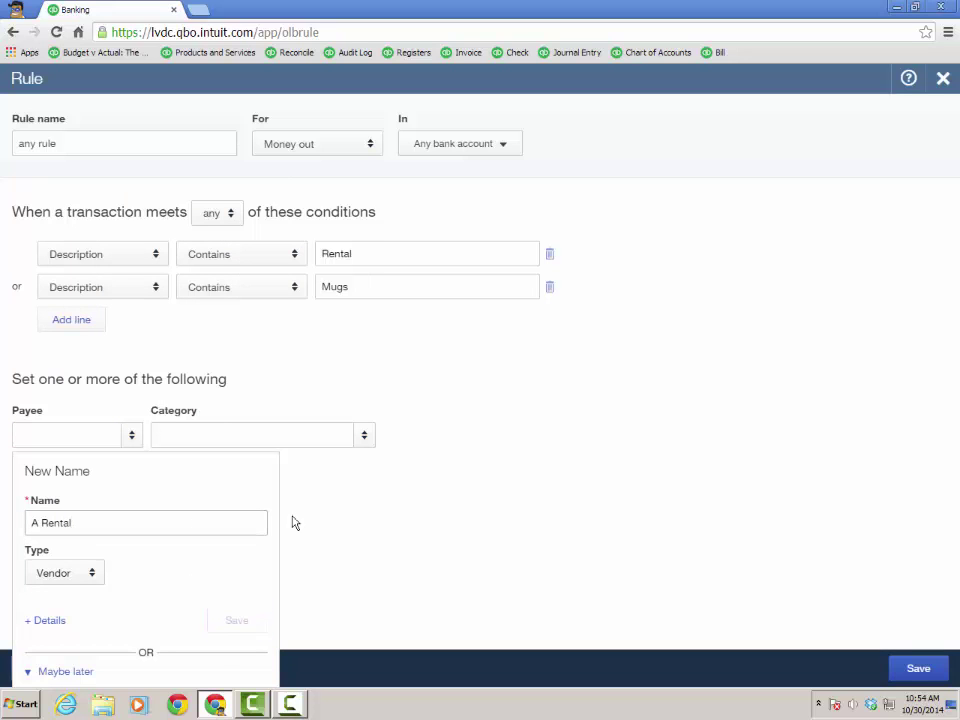
{"action": "left_click", "coordinate": [365, 440]}
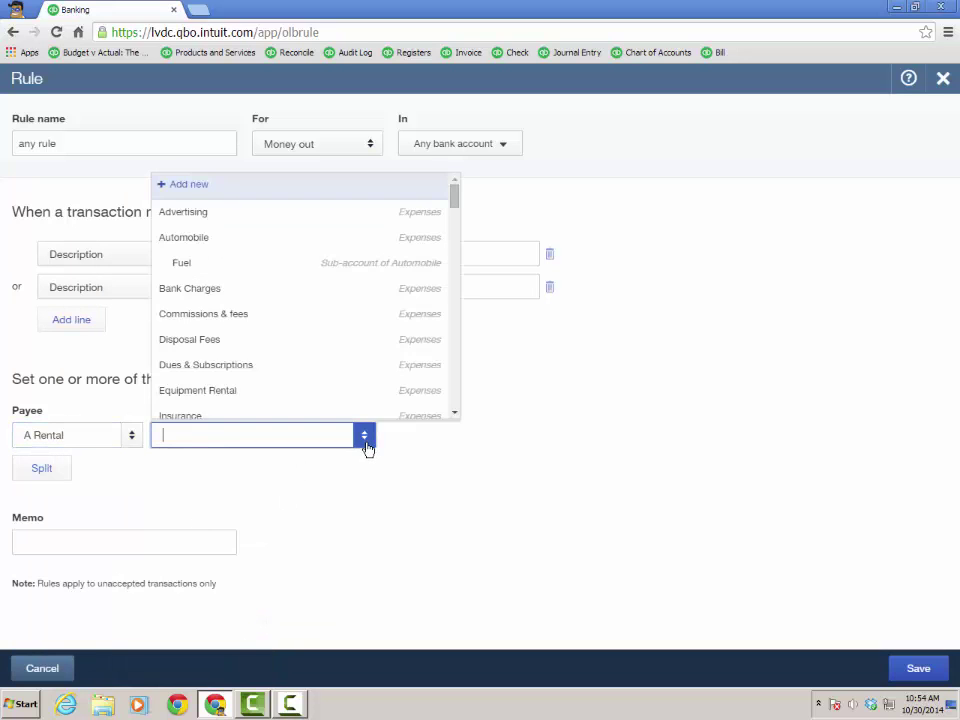
{"action": "left_click", "coordinate": [261, 215]}
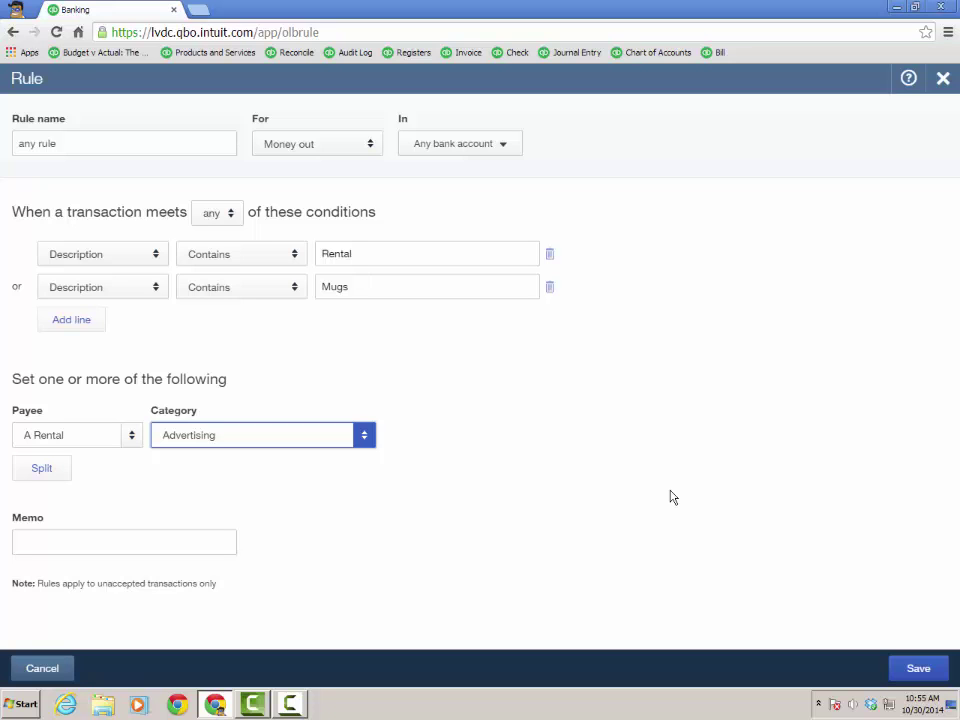
- Save the rule and return to the Checking feed to see the Advertising rows
{"action": "left_click", "coordinate": [904, 667]}
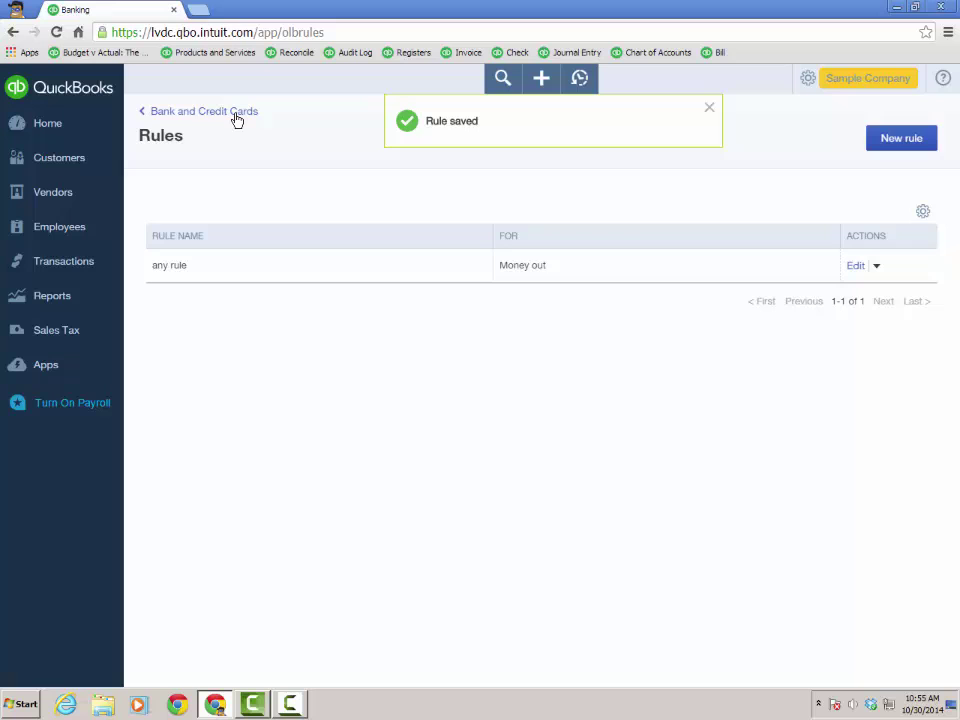
{"action": "left_click", "coordinate": [234, 112]}
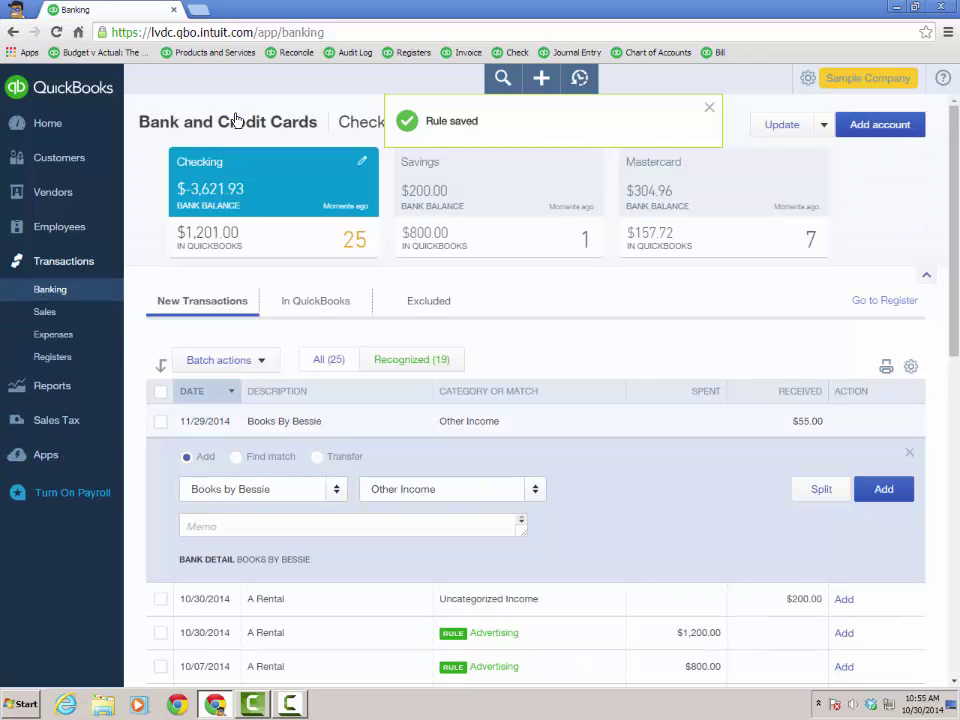
{"action": "scroll", "coordinate": [632, 410], "scroll_direction": "down", "scroll_amount": 2}
{"action": "scroll", "coordinate": [835, 410], "scroll_direction": "down", "scroll_amount": 4}
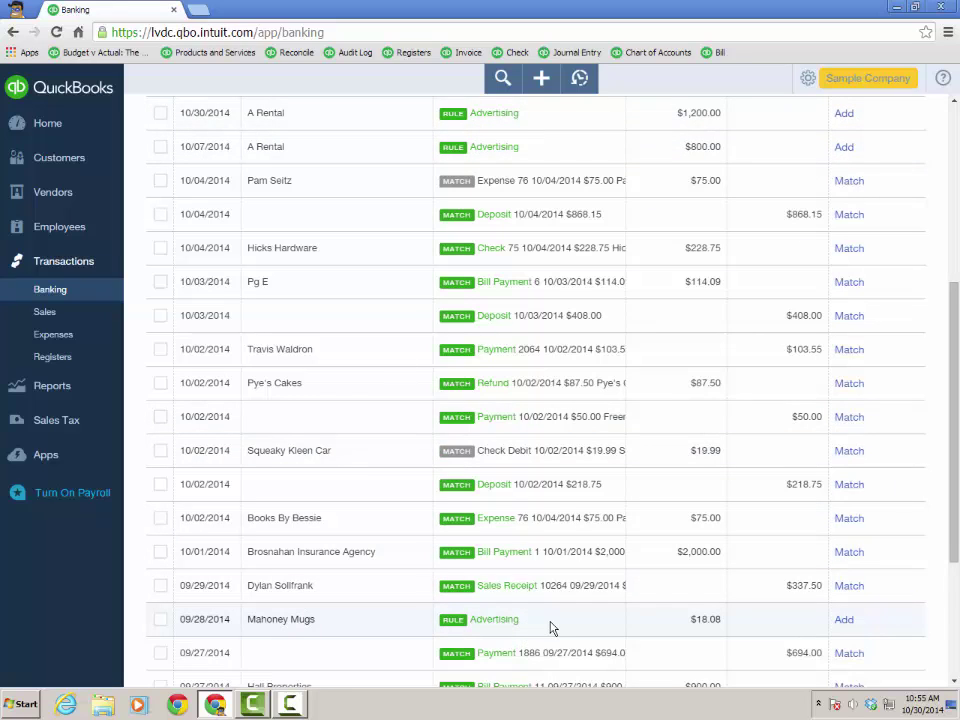
- Choose File upload from the Update menu in the bank feed
{"action": "scroll", "coordinate": [549, 627], "scroll_direction": "up", "scroll_amount": 5}
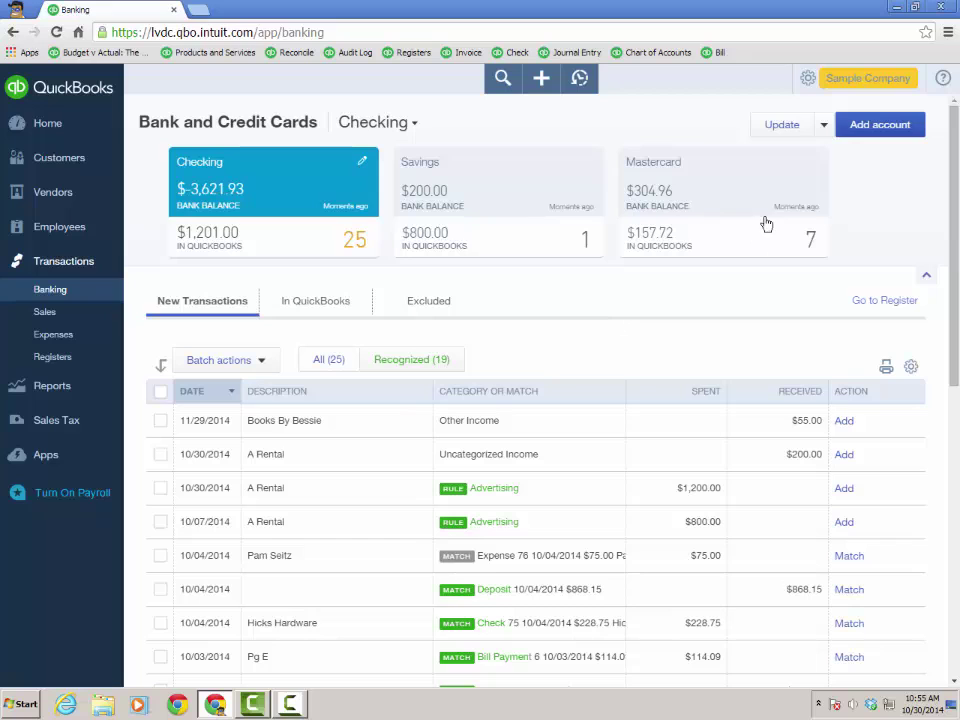
{"action": "left_click", "coordinate": [824, 128]}
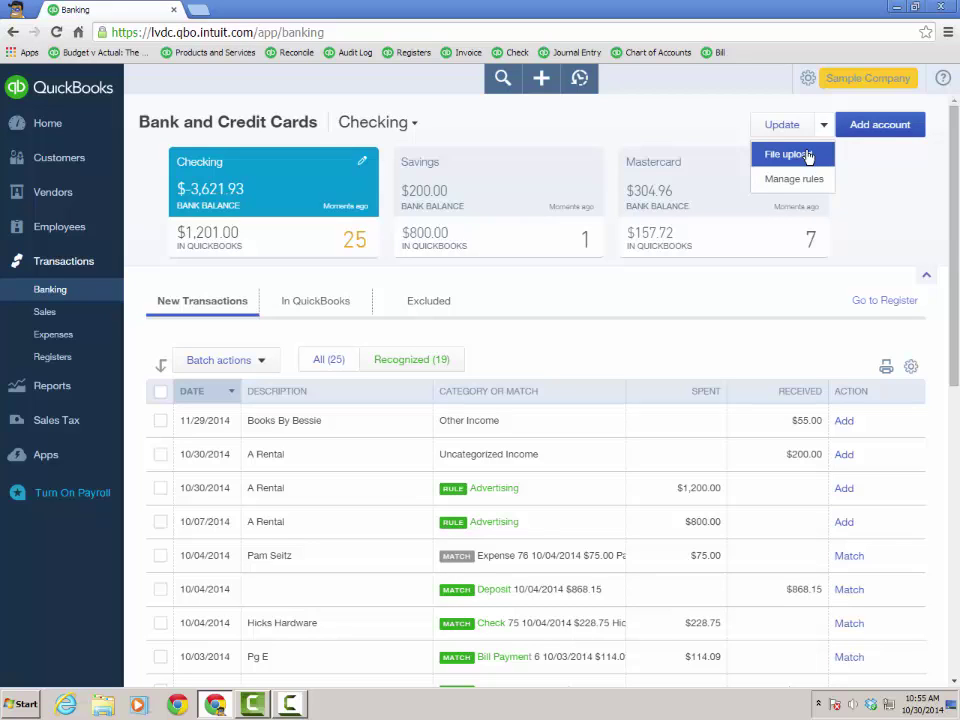
{"action": "left_click", "coordinate": [805, 155]}
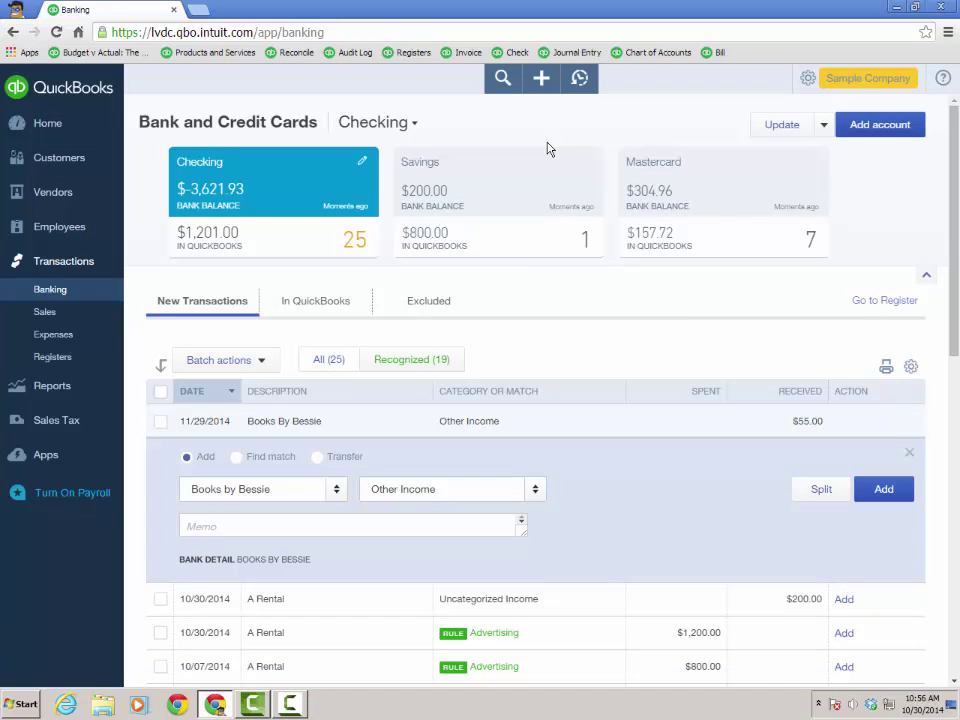
- Receive a payment from Freeman Sporting Goods' 55 Twin Lane applied to both open invoices
{"action": "left_click", "coordinate": [541, 80]}
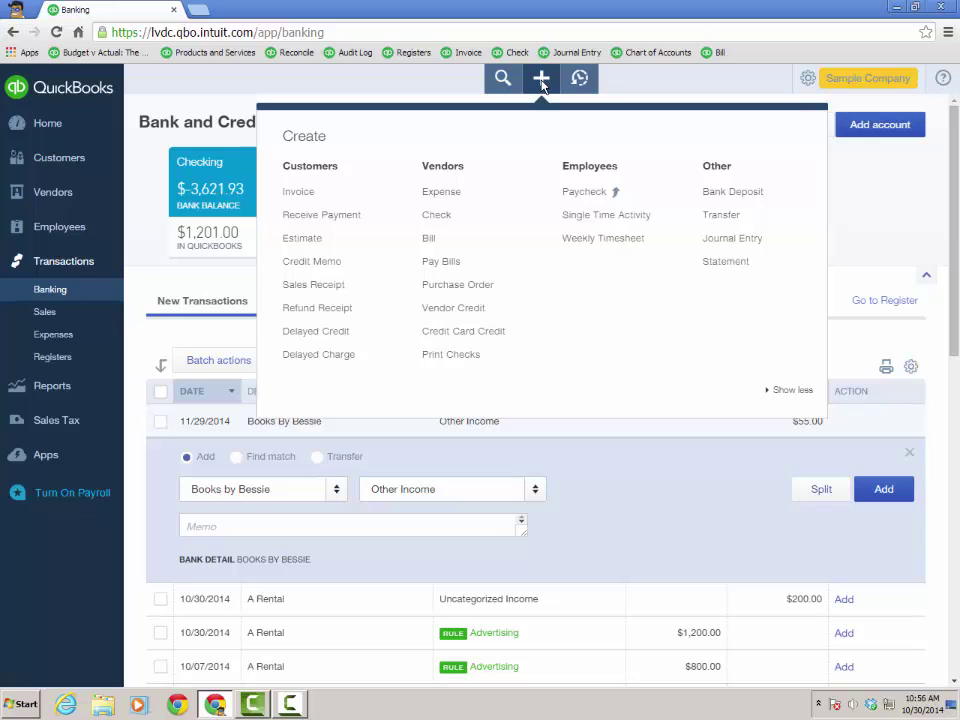
{"action": "left_click", "coordinate": [338, 214]}
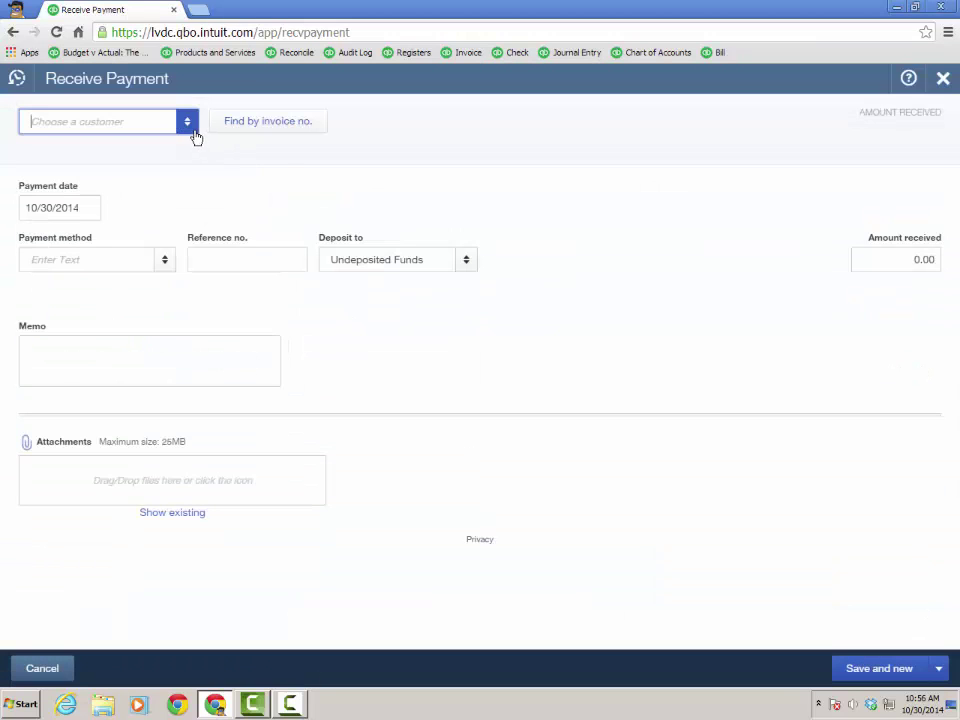
{"action": "left_click", "coordinate": [189, 125]}
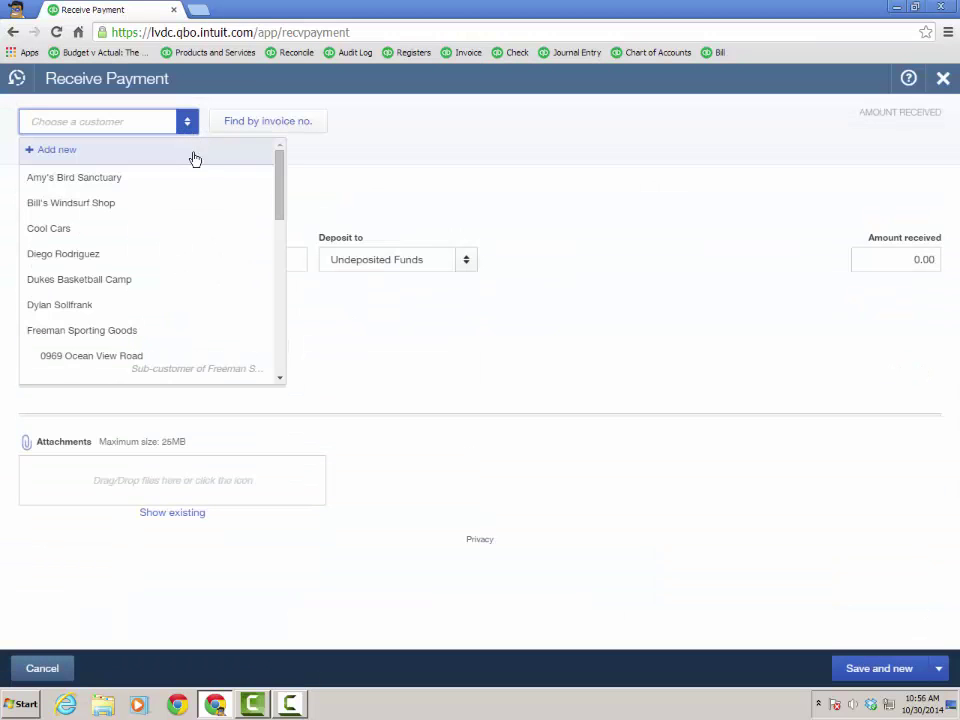
{"action": "left_click_drag", "start_coordinate": [279, 185], "coordinate": [279, 205]}
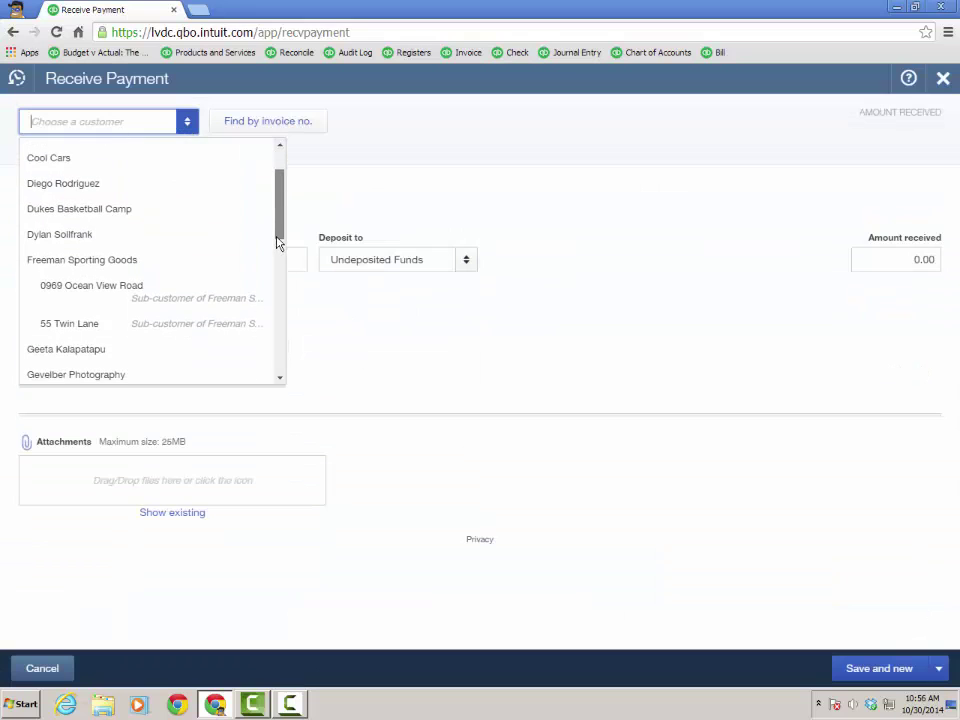
{"action": "left_click", "coordinate": [65, 325]}
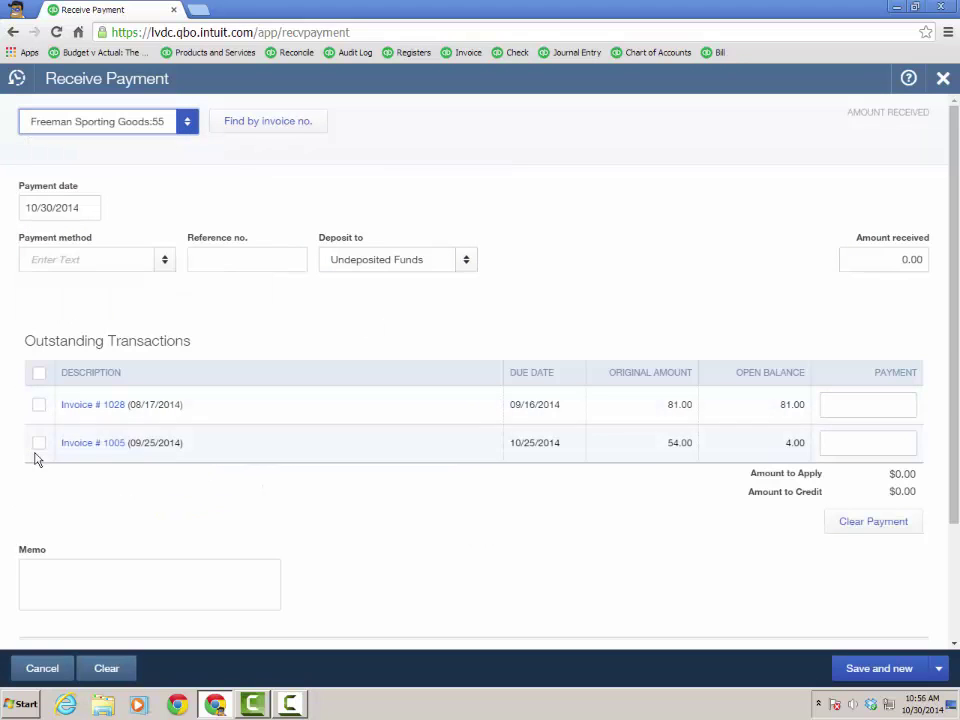
{"action": "left_click", "coordinate": [39, 374]}
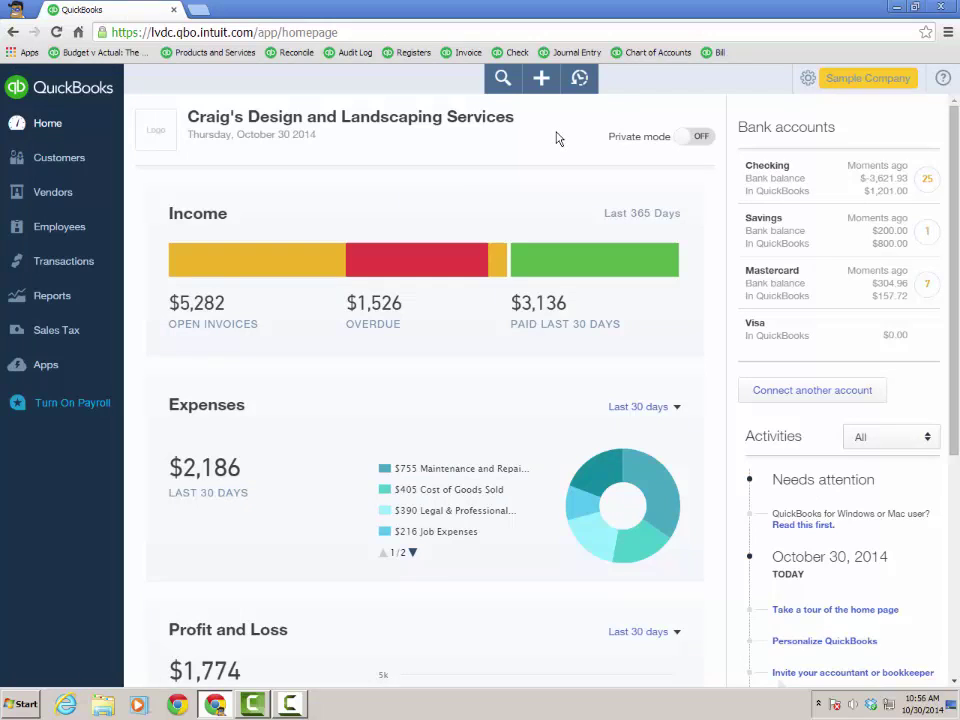
- Open Print Checks from the Create menu to list the two Chin's Gas and Oil checks
{"action": "left_click", "coordinate": [542, 79]}
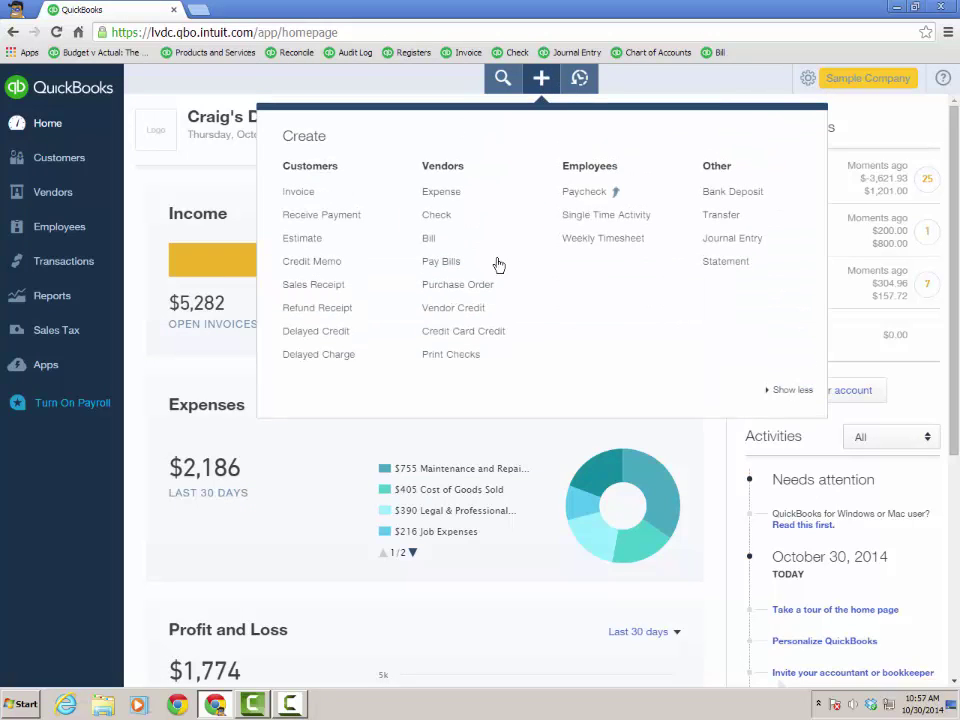
{"action": "left_click", "coordinate": [452, 356]}
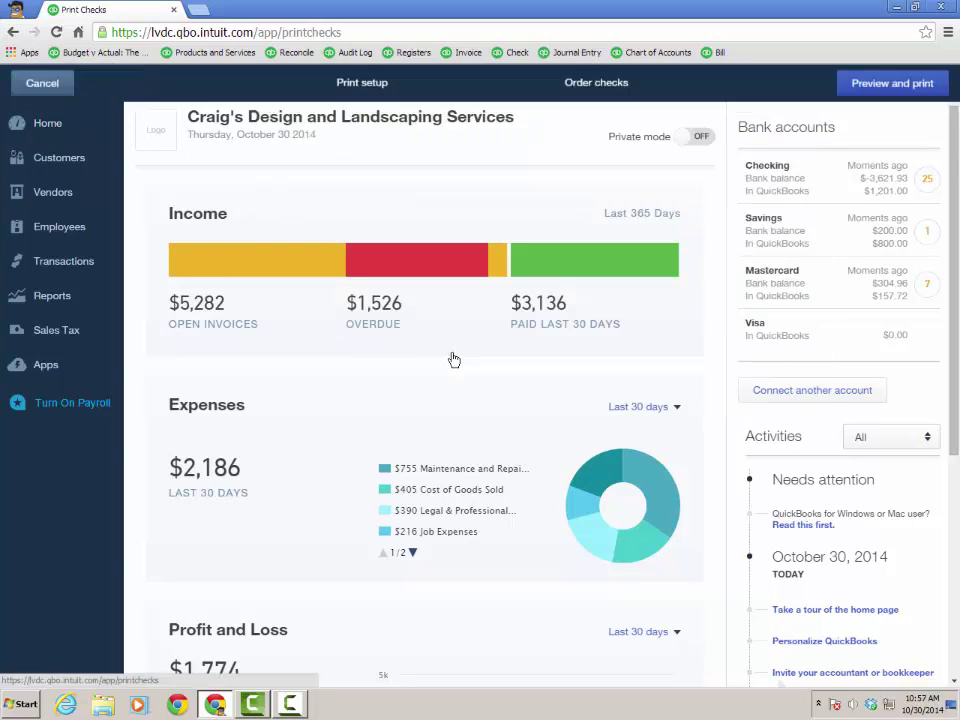